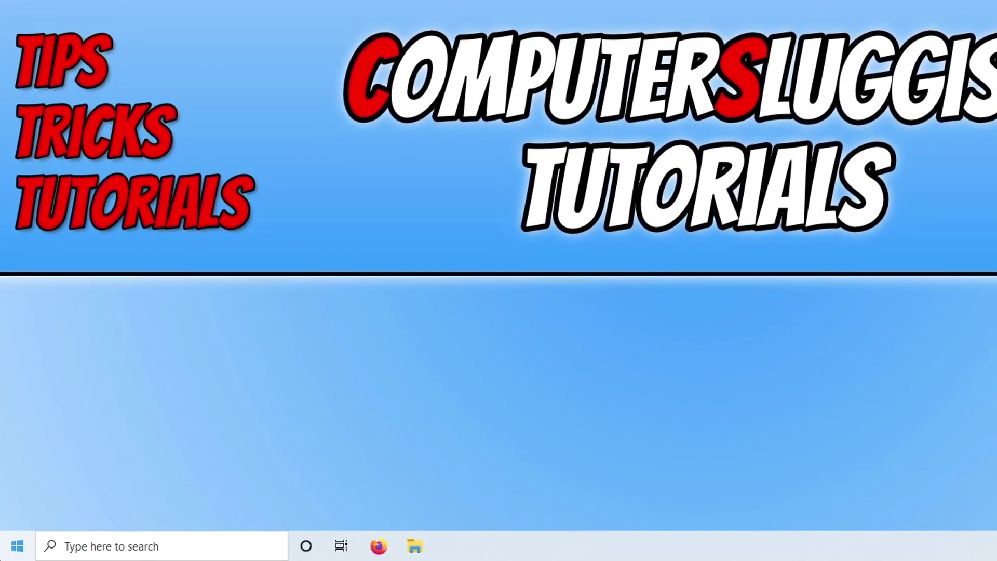
- Run Windows Update, let the Defender security intelligence update install to 100%, then close Settings
{"action": "right_click", "coordinate": [18, 545]}
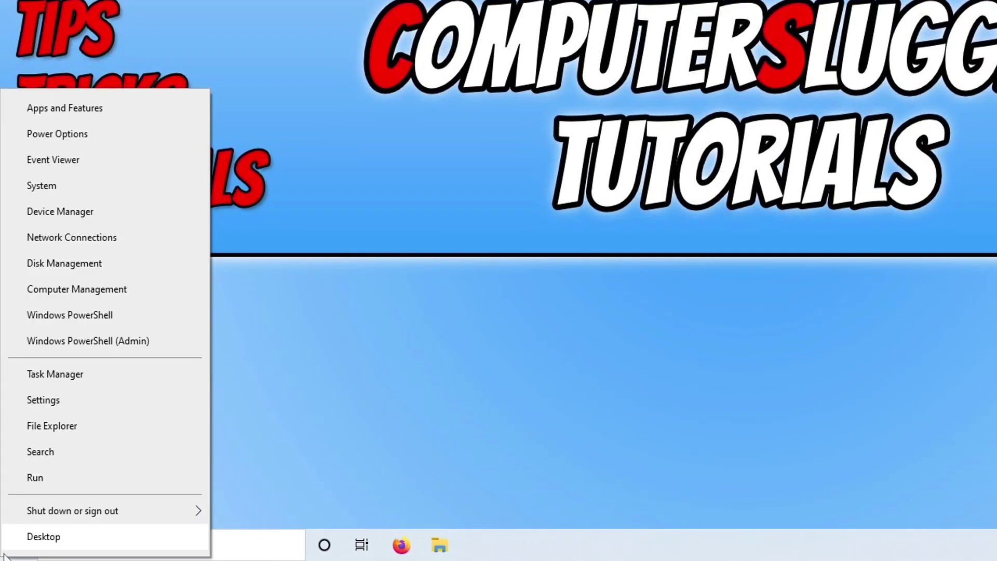
{"action": "left_click", "coordinate": [102, 410]}
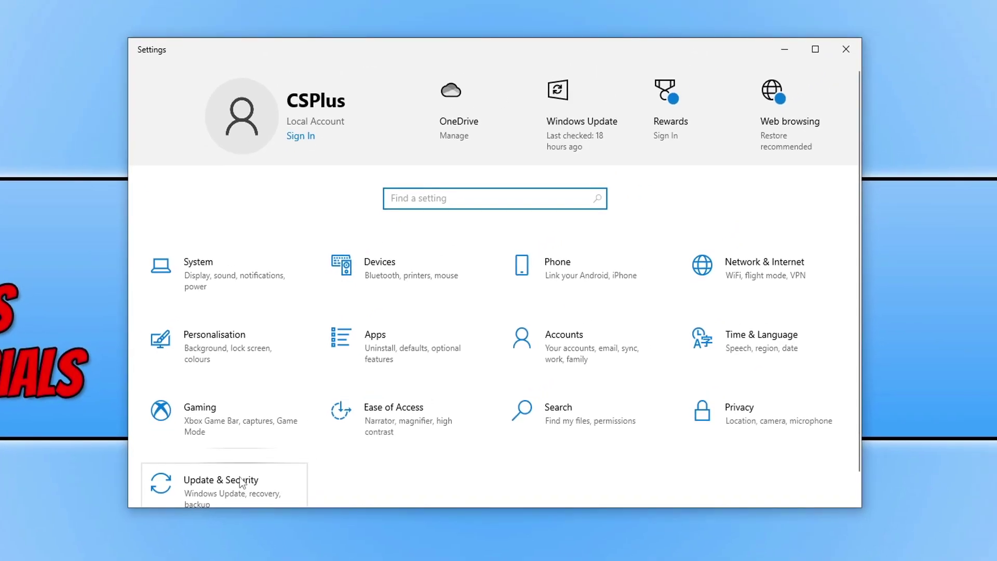
{"action": "left_click", "coordinate": [240, 482]}
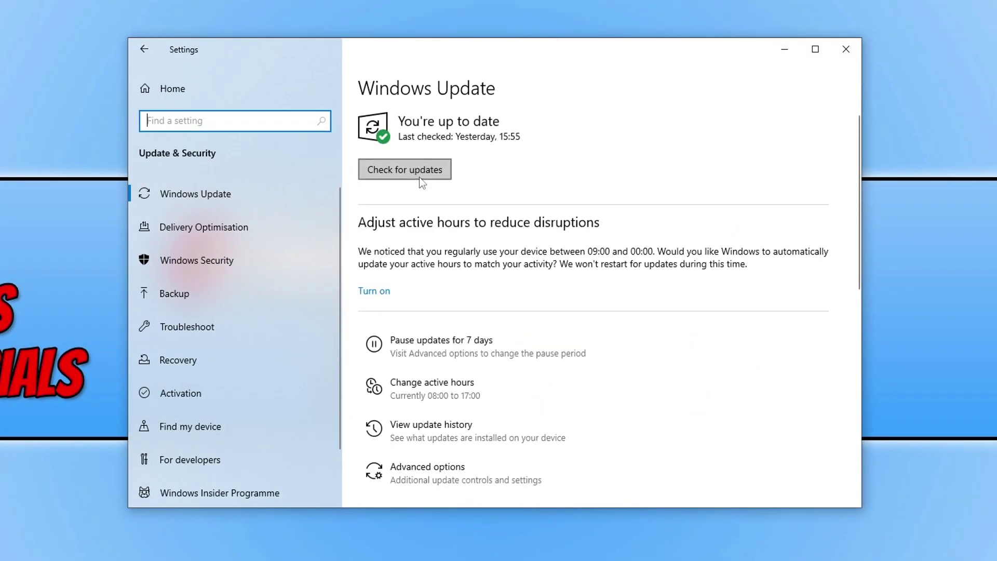
{"action": "left_click", "coordinate": [421, 179]}
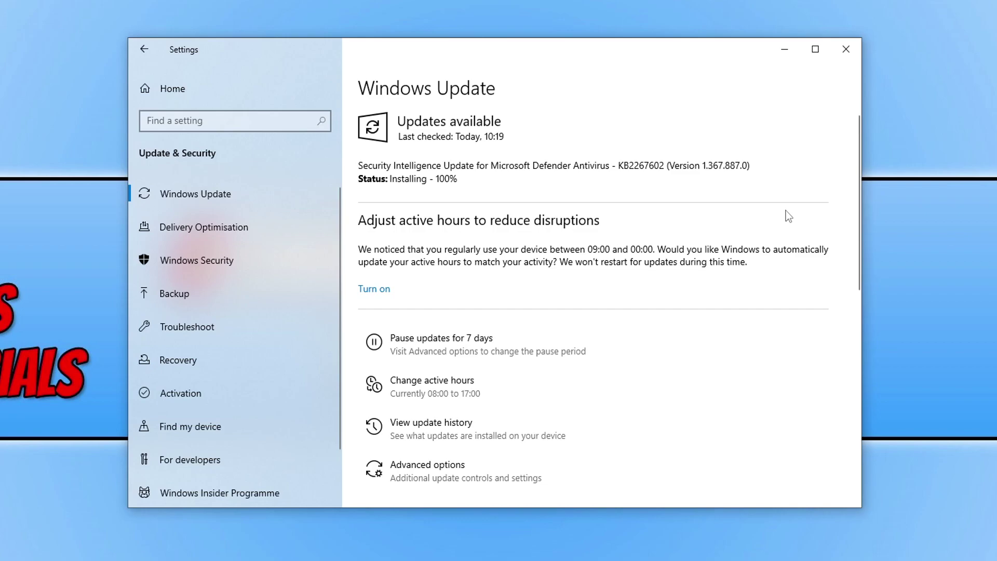
{"action": "left_click", "coordinate": [845, 48]}
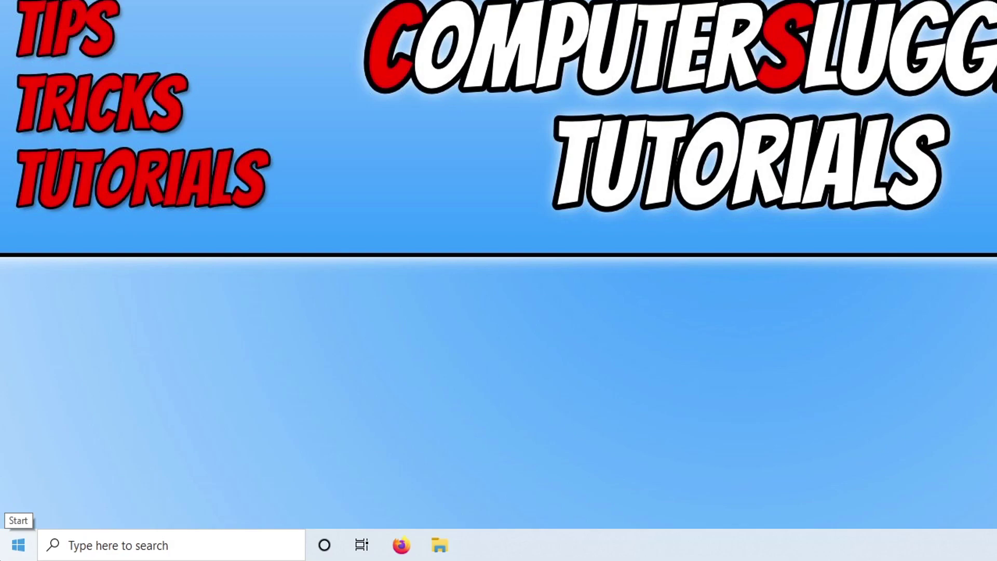
- Show the GTX 1660 SUPER graphics card under Display adapters in Device Manager
{"action": "right_click", "coordinate": [10, 552]}
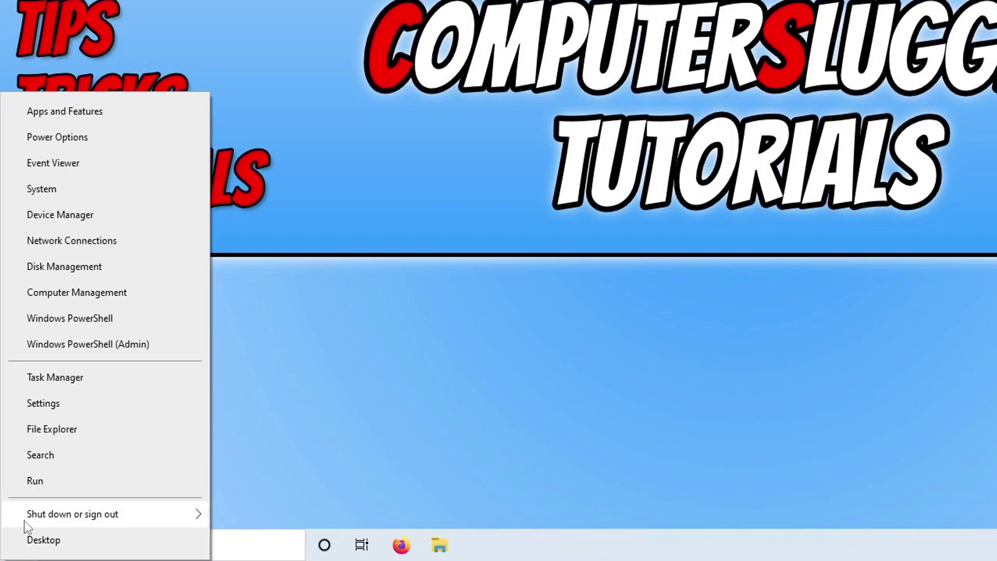
{"action": "left_click", "coordinate": [133, 214]}
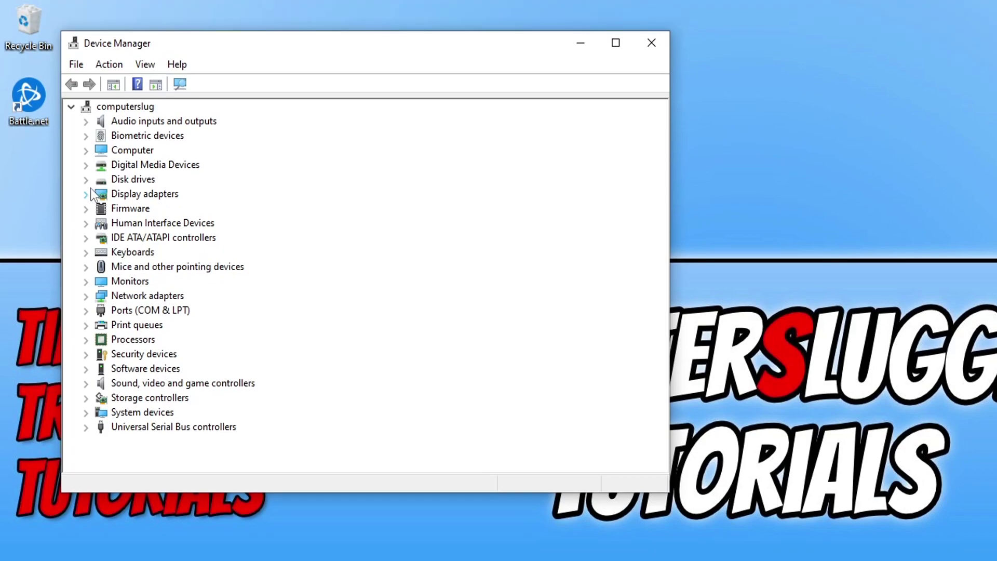
{"action": "left_click", "coordinate": [86, 161]}
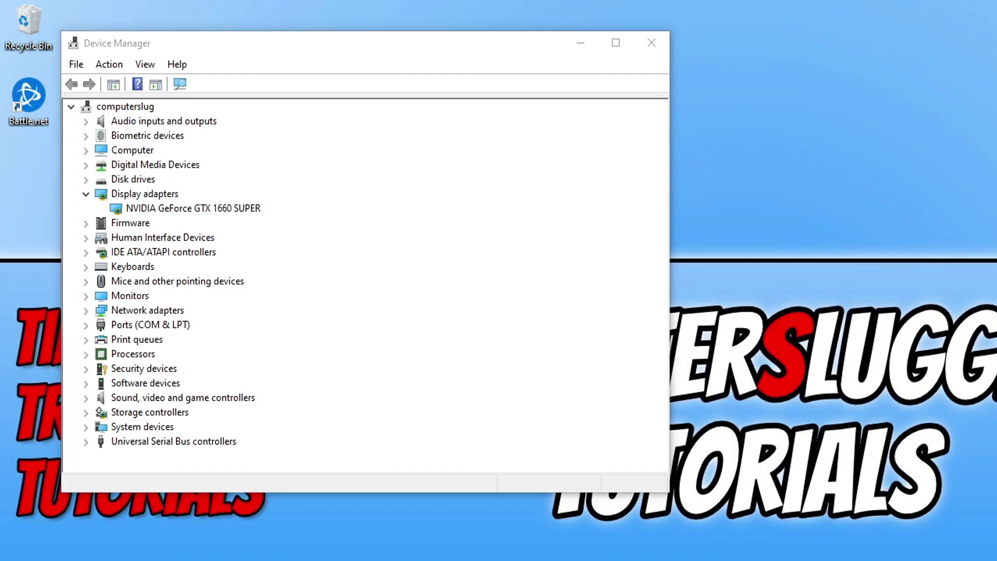
- Download dxwebsetup.exe, the DirectX End-User Runtime Web Installer, from Microsoft's page in Firefox
{"action": "left_click", "coordinate": [580, 43]}
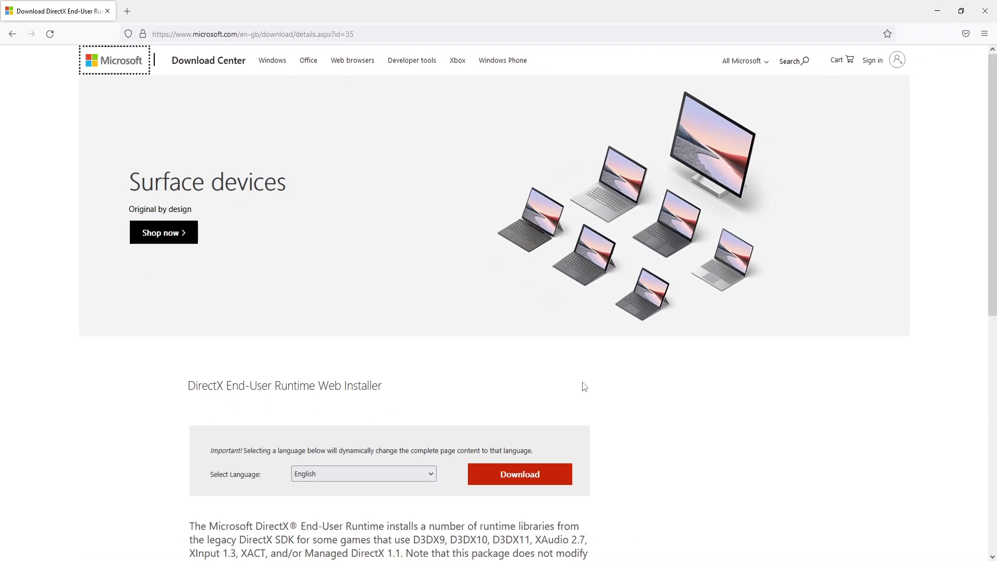
{"action": "scroll", "coordinate": [583, 383], "scroll_direction": "down", "scroll_amount": 2}
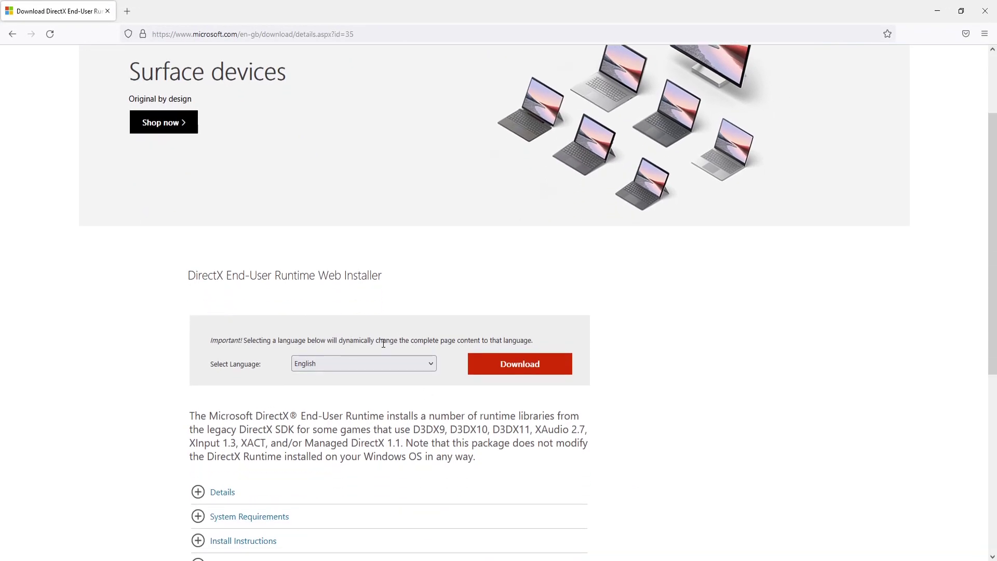
{"action": "left_click", "coordinate": [547, 372]}
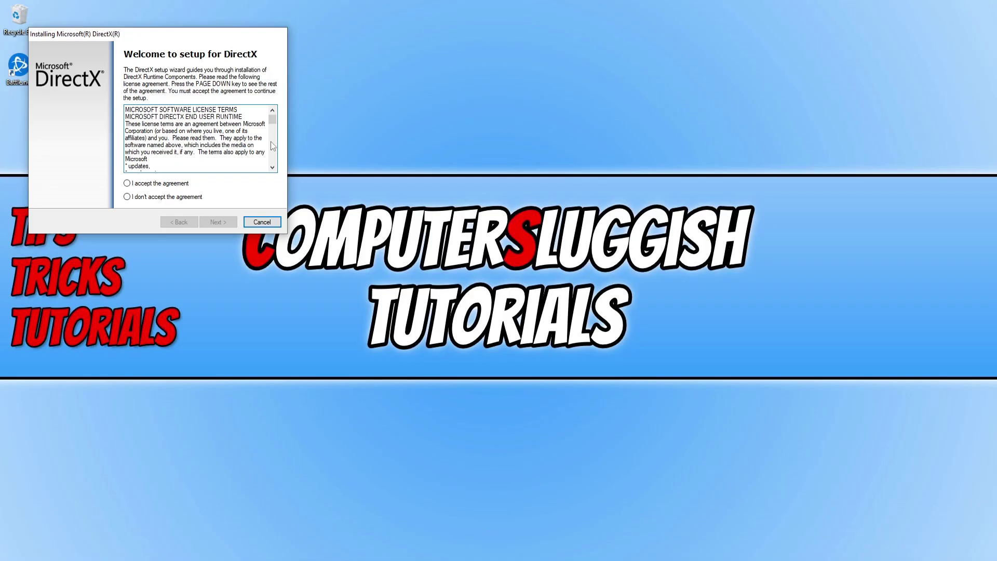
- Accept the DirectX license, decline the Bing Bar, install the components and finish the wizard
{"action": "left_click", "coordinate": [183, 183]}
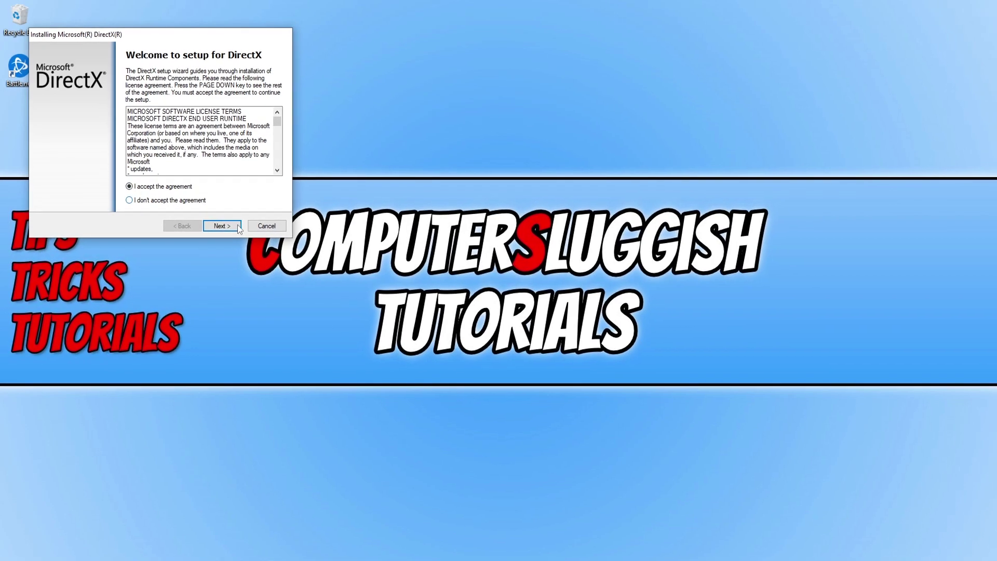
{"action": "left_click", "coordinate": [238, 227]}
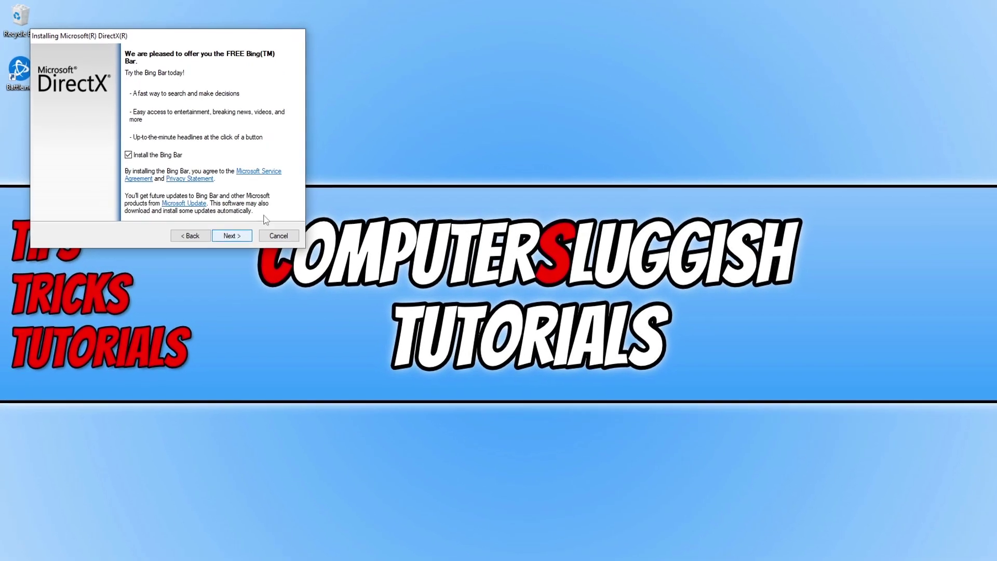
{"action": "left_click", "coordinate": [182, 180]}
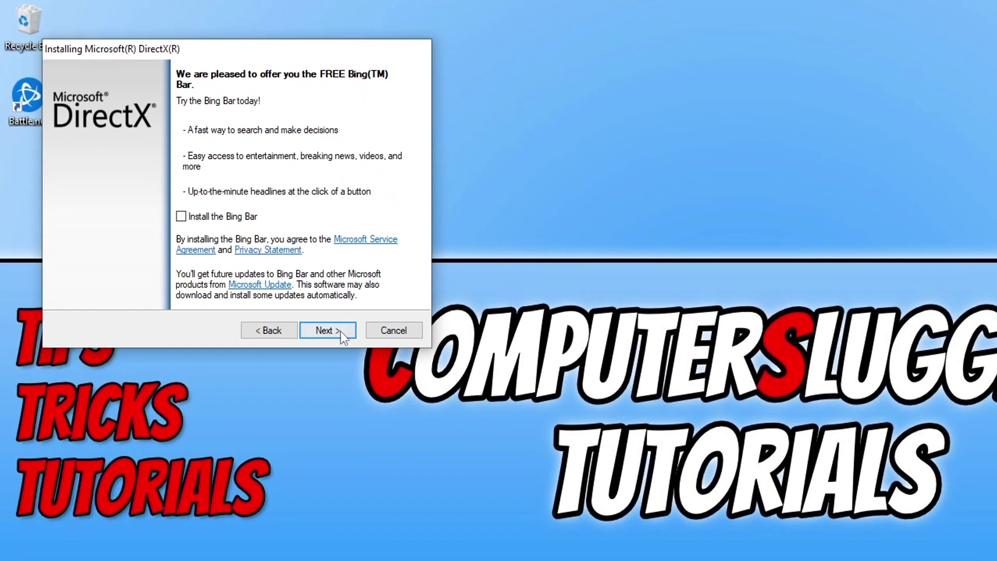
{"action": "left_click", "coordinate": [341, 332]}
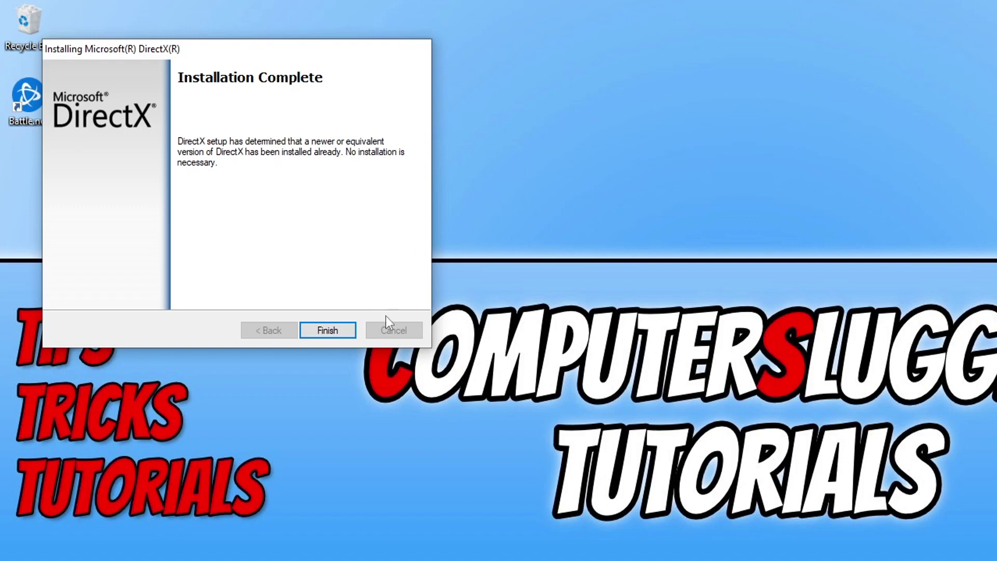
{"action": "left_click", "coordinate": [337, 333]}
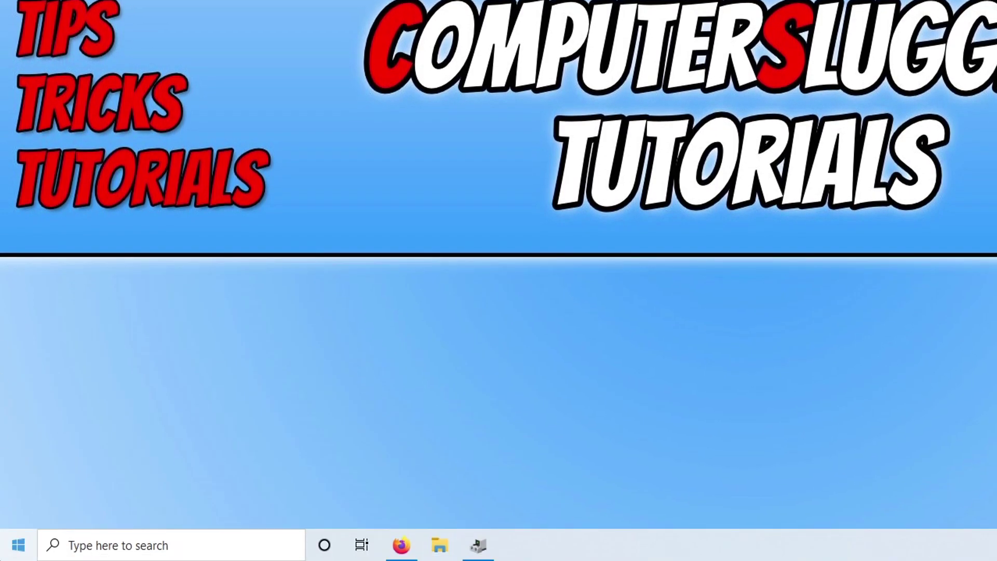
- Sign out the disconnected second account on Task Manager's Users tab, then close Task Manager
{"action": "right_click", "coordinate": [4, 556]}
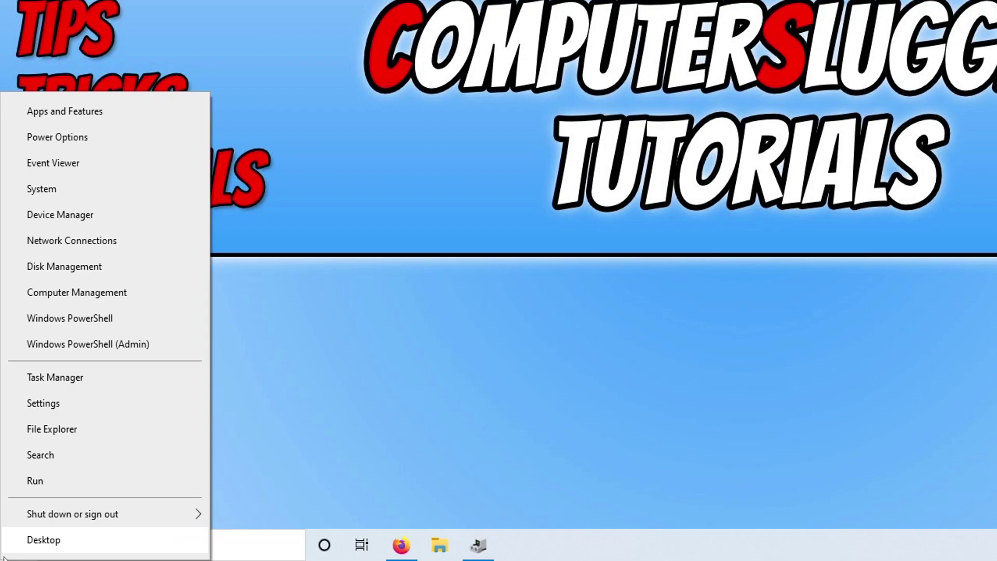
{"action": "left_click", "coordinate": [74, 381]}
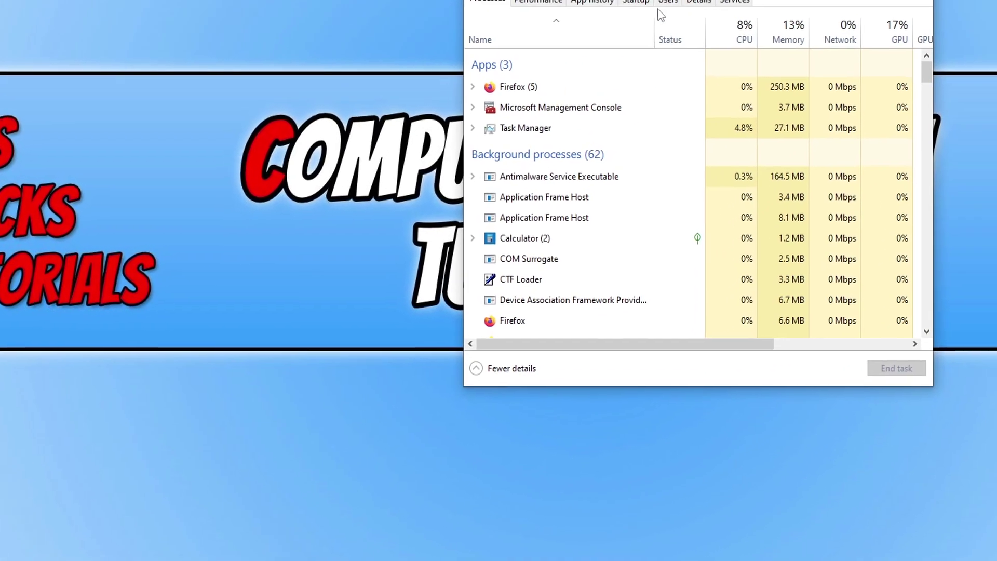
{"action": "left_click", "coordinate": [570, 75]}
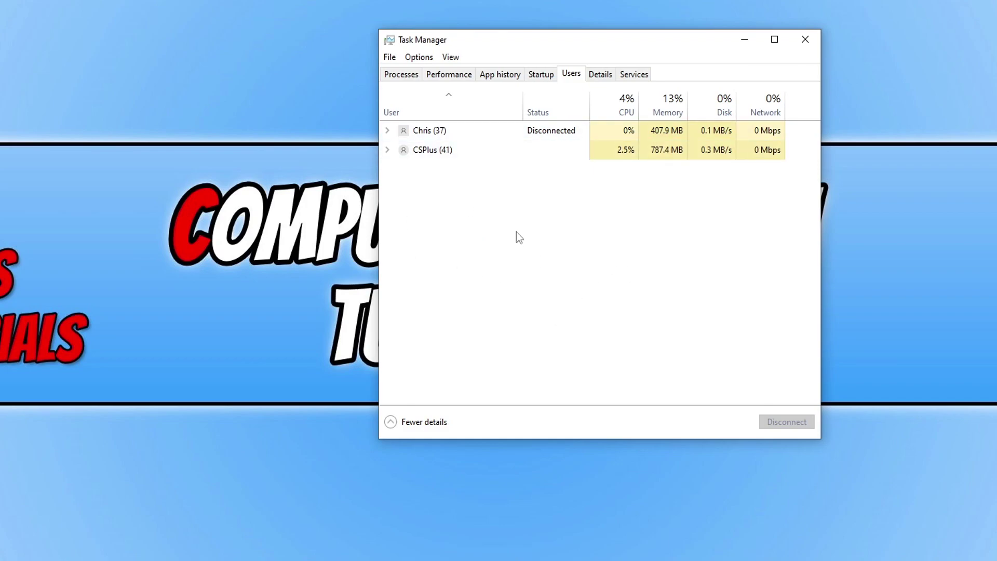
{"action": "left_click", "coordinate": [530, 135]}
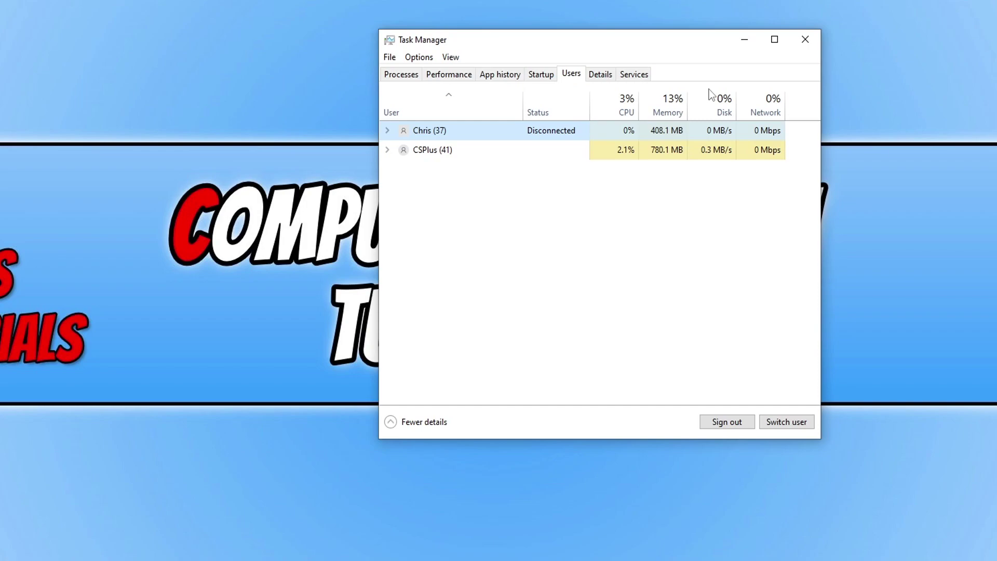
{"action": "left_click", "coordinate": [730, 427]}
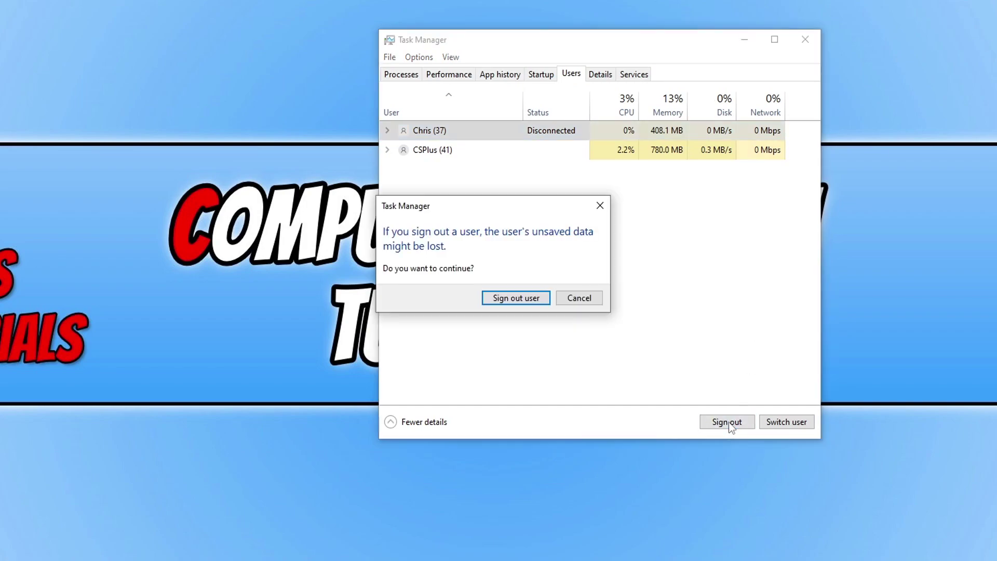
{"action": "left_click", "coordinate": [520, 306]}
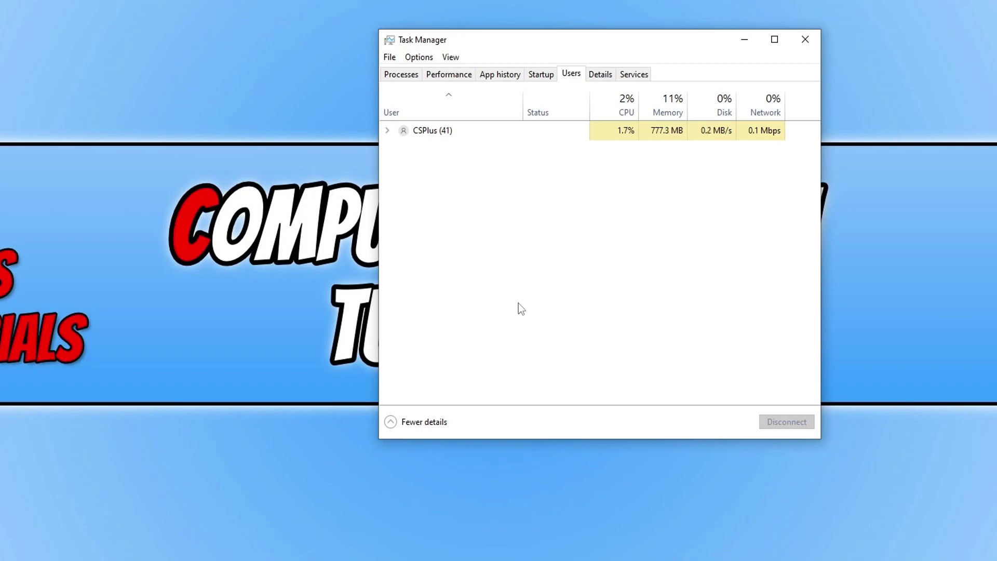
{"action": "left_click", "coordinate": [805, 39]}
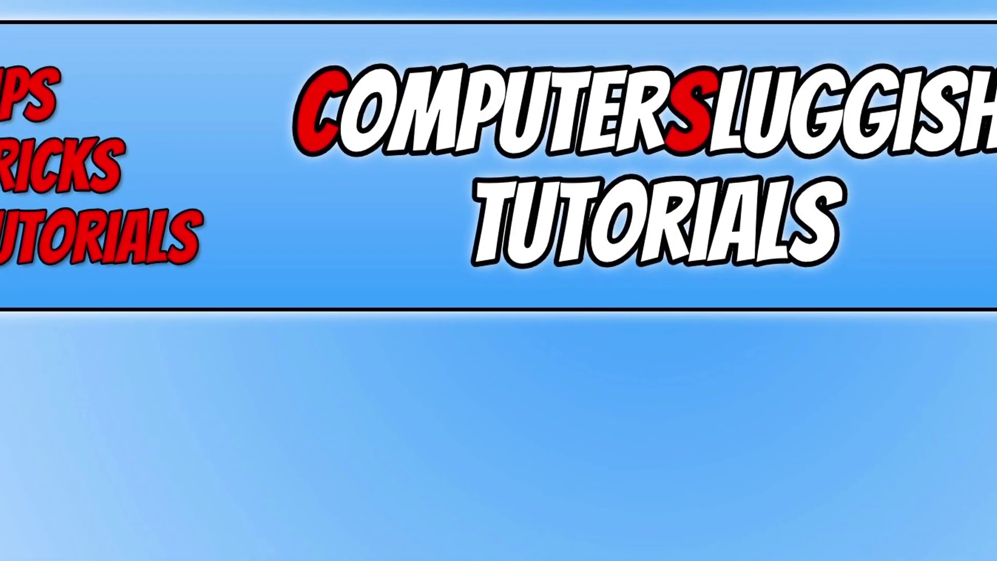
- Make High performance the active plan under Additional power settings, replacing Ultimate Performance
{"action": "right_click", "coordinate": [17, 546]}
{"action": "left_click", "coordinate": [132, 124]}
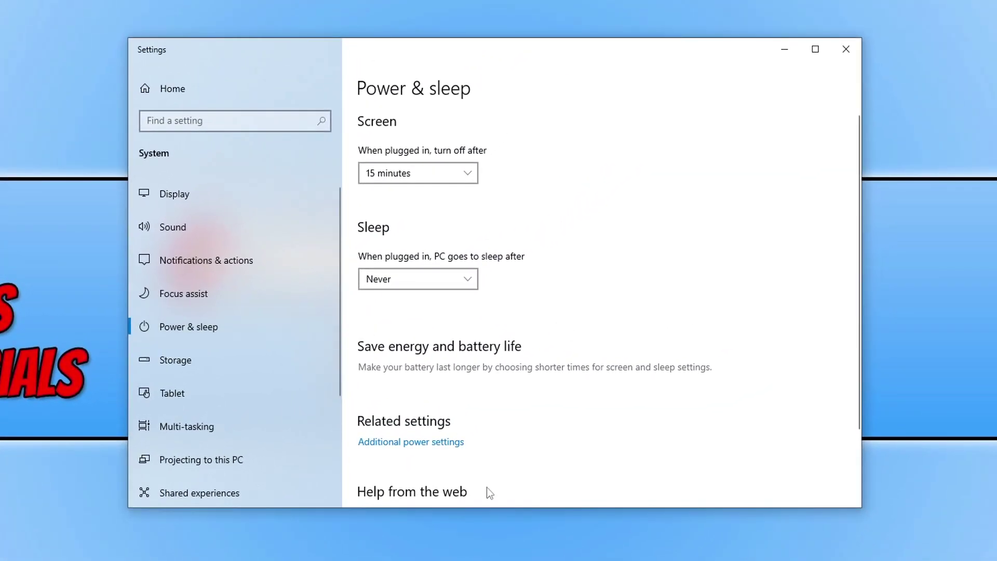
{"action": "left_click", "coordinate": [429, 443]}
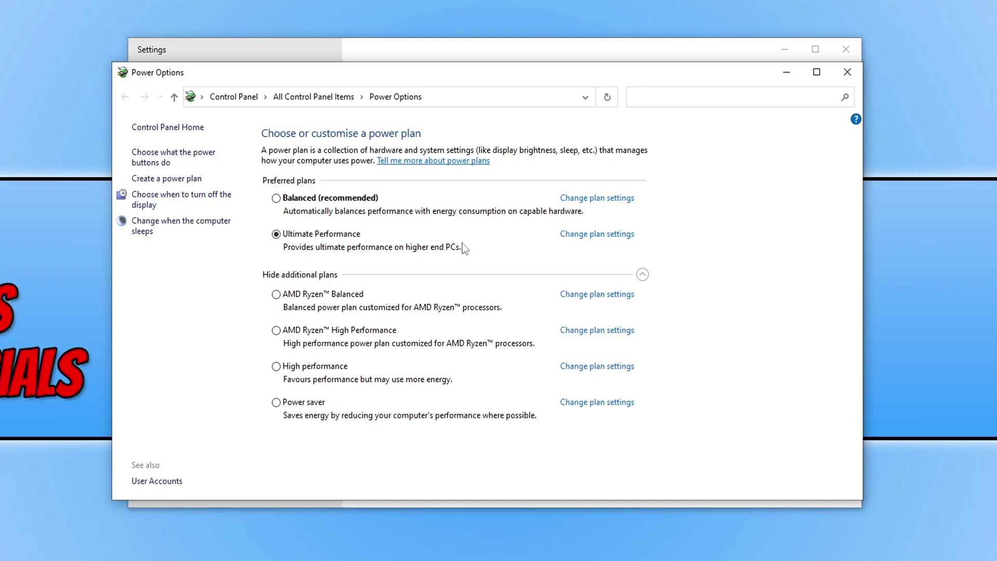
{"action": "left_click", "coordinate": [311, 368]}
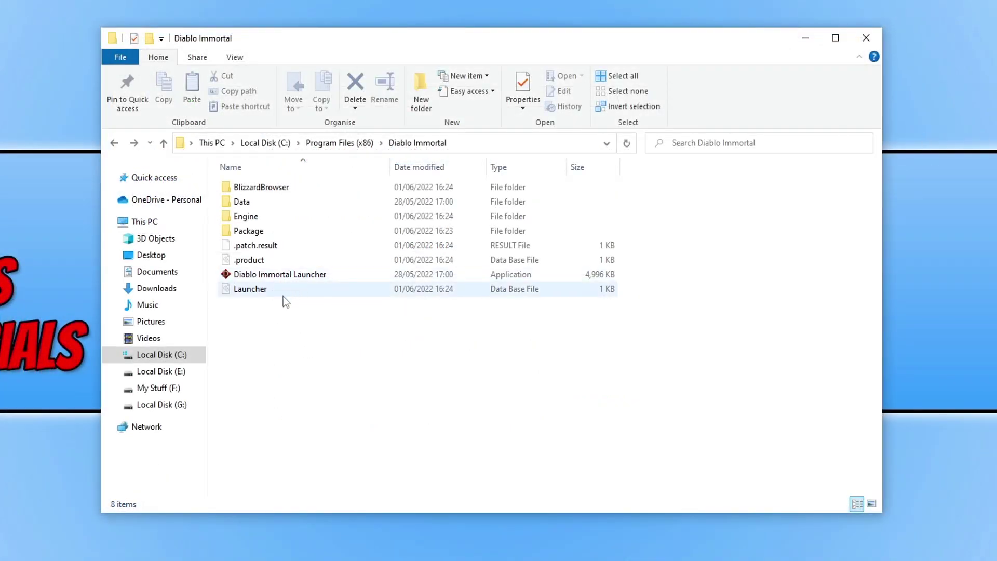
- Tick Run this program as an administrator on Diablo Immortal Launcher's Compatibility tab and apply
{"action": "right_click", "coordinate": [295, 272]}
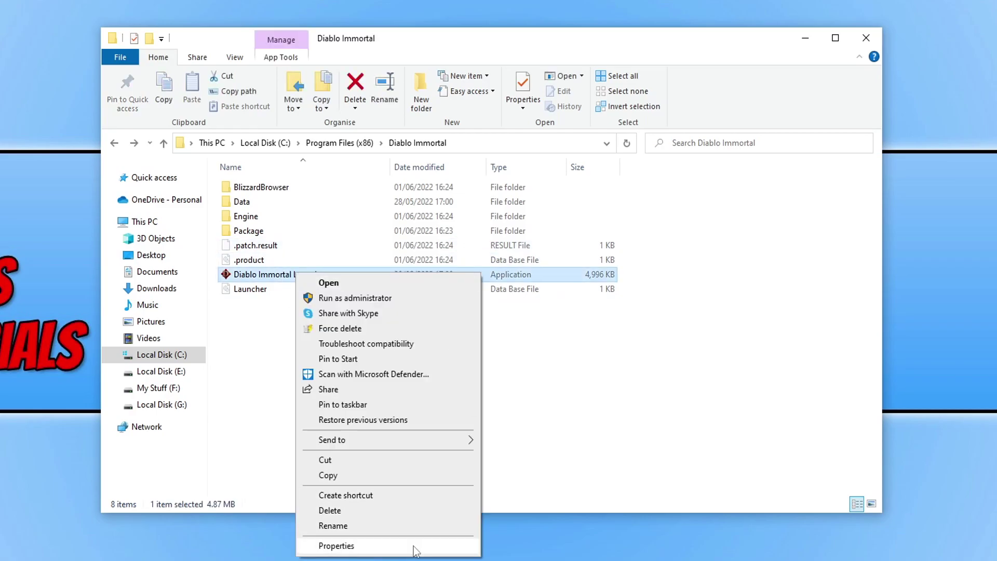
{"action": "left_click", "coordinate": [420, 545]}
{"action": "left_click_drag", "start_coordinate": [420, 274], "coordinate": [424, 88]}
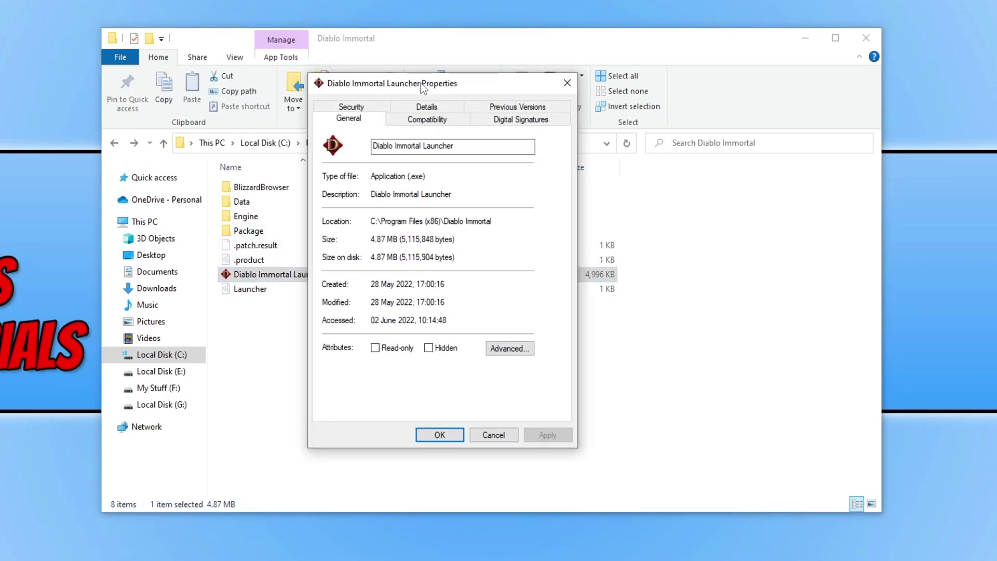
{"action": "left_click", "coordinate": [427, 120]}
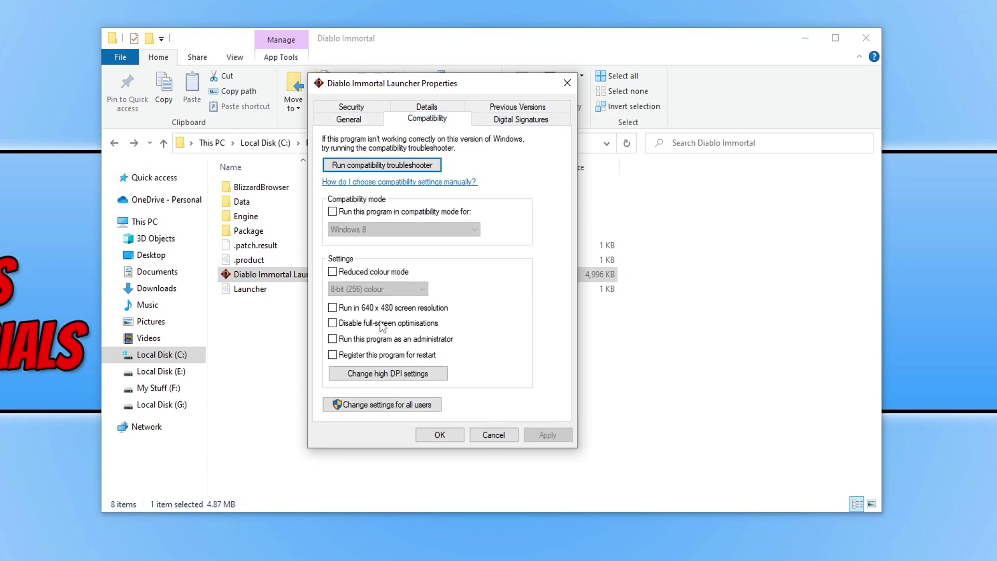
{"action": "left_click", "coordinate": [351, 340]}
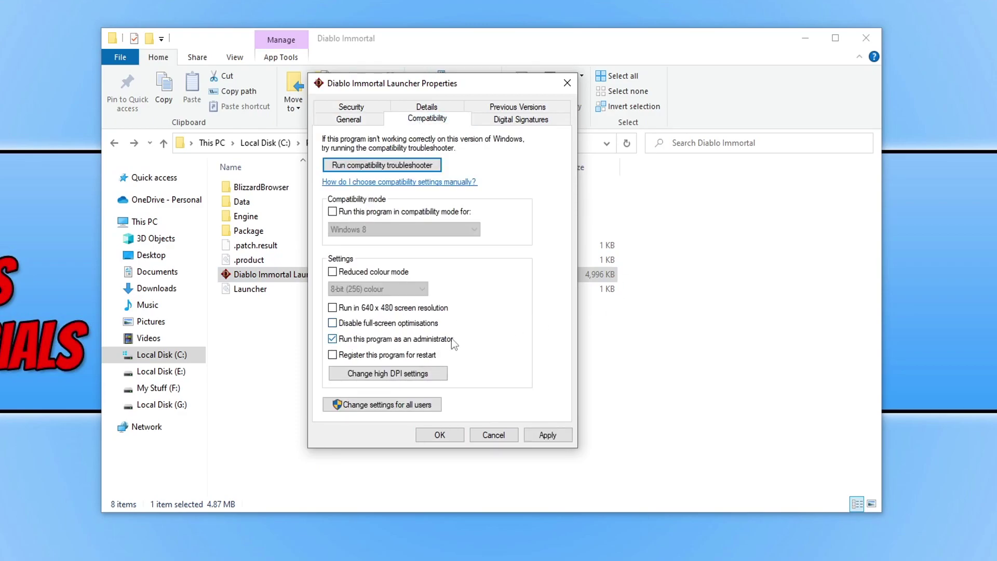
{"action": "left_click", "coordinate": [548, 435]}
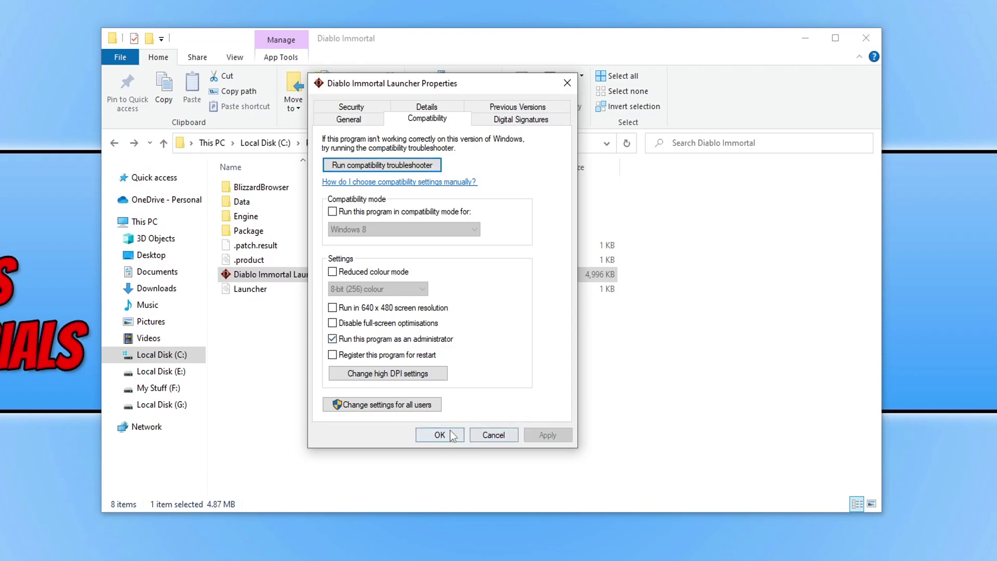
{"action": "left_click", "coordinate": [439, 435]}
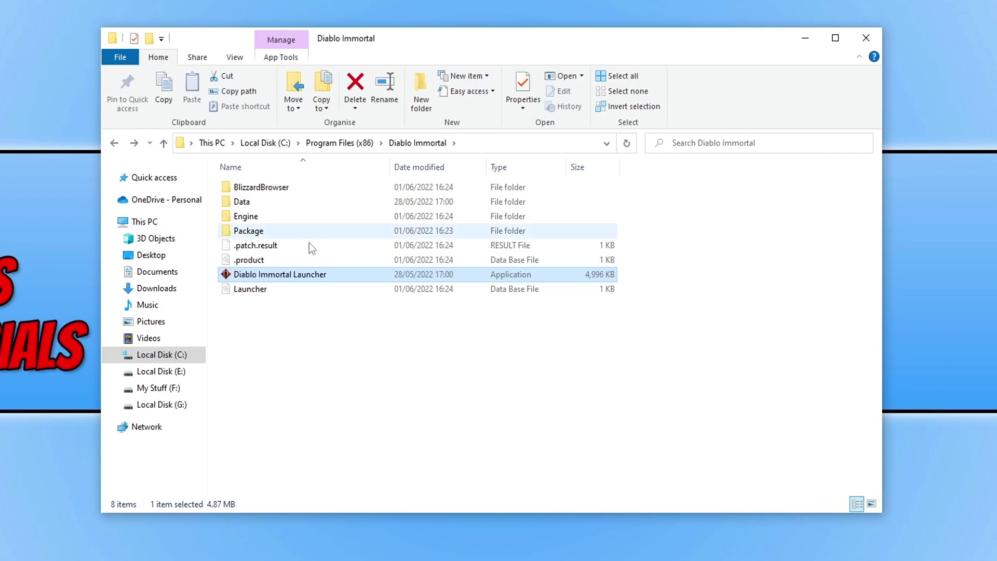
- Reopen the launcher's Compatibility properties, toggle the run-as-administrator setting, and close the dialog
{"action": "right_click", "coordinate": [299, 274]}
{"action": "left_click", "coordinate": [334, 543]}
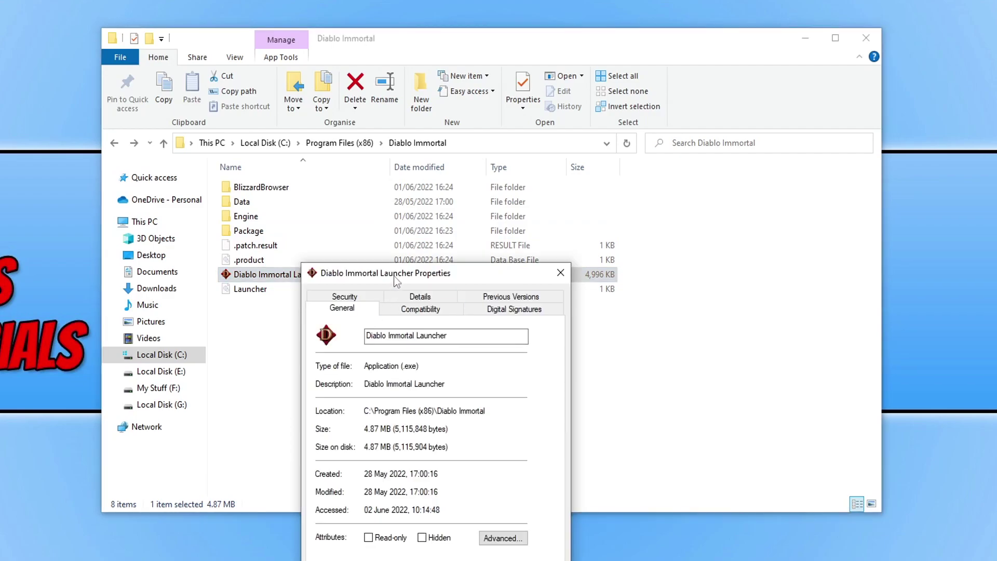
{"action": "left_click_drag", "start_coordinate": [394, 274], "coordinate": [337, 119]}
{"action": "left_click", "coordinate": [362, 153]}
{"action": "left_click", "coordinate": [296, 374]}
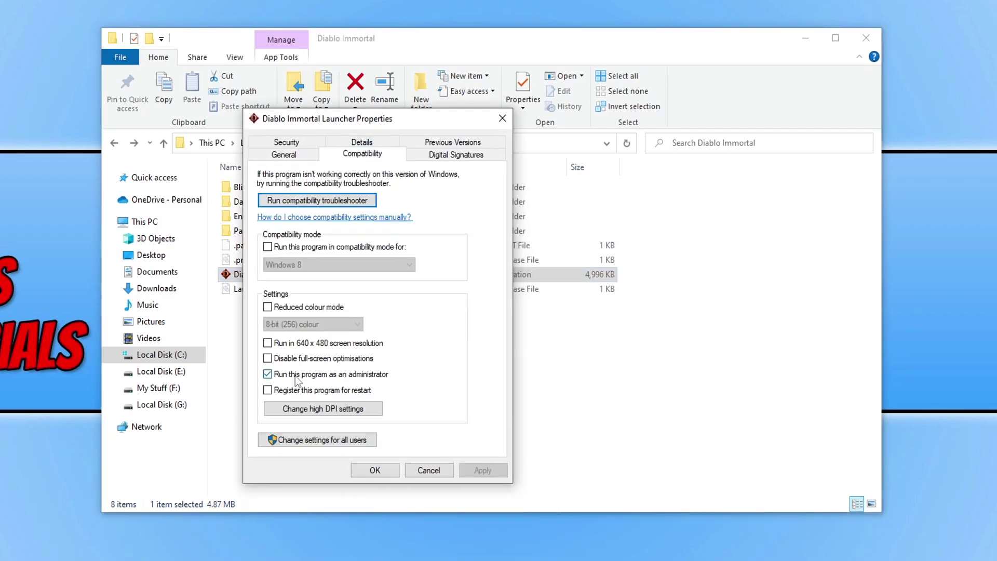
{"action": "left_click", "coordinate": [365, 472]}
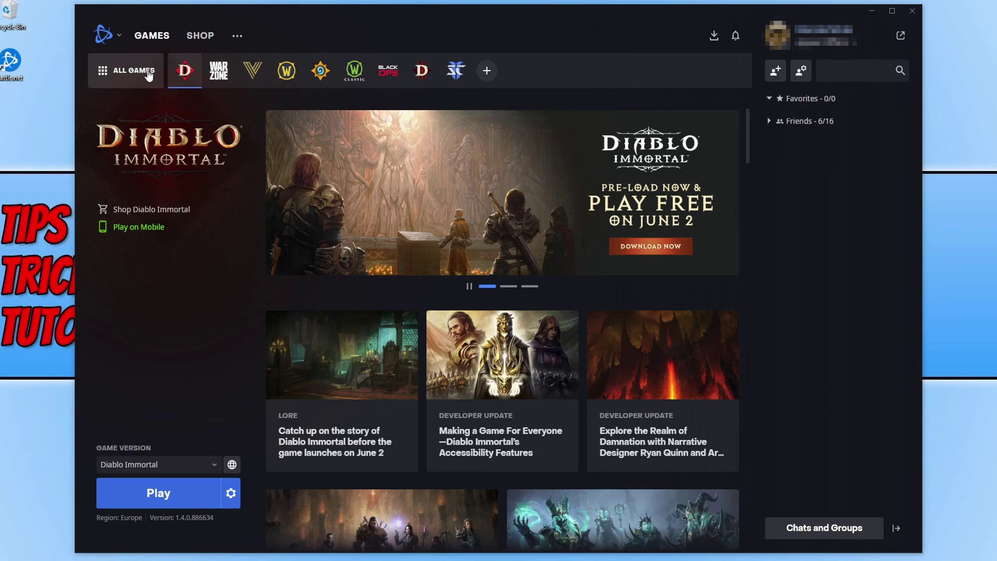
- Begin a Scan and Repair of Diablo Immortal from the gear menu beside Play
{"action": "left_click", "coordinate": [232, 496]}
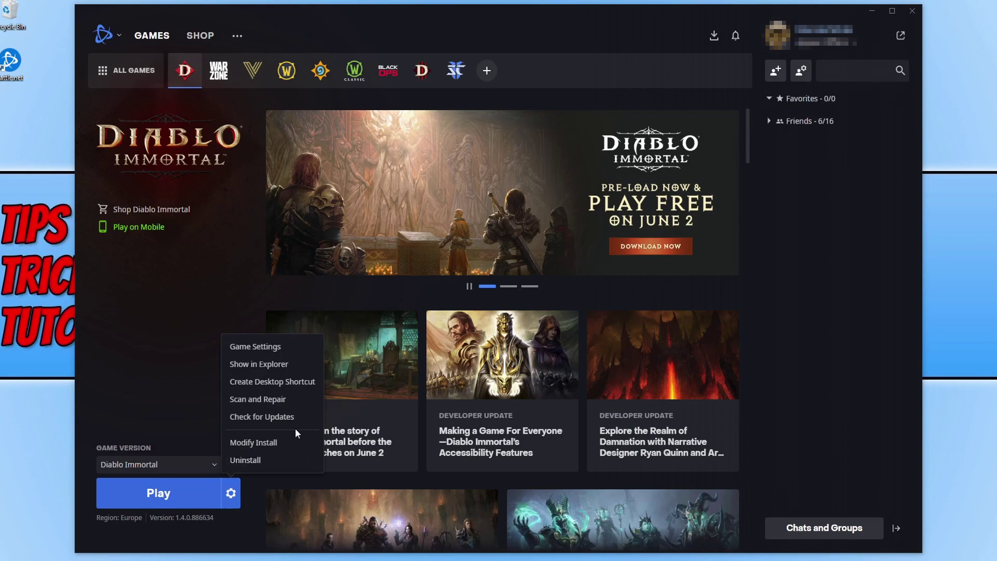
{"action": "left_click", "coordinate": [298, 401]}
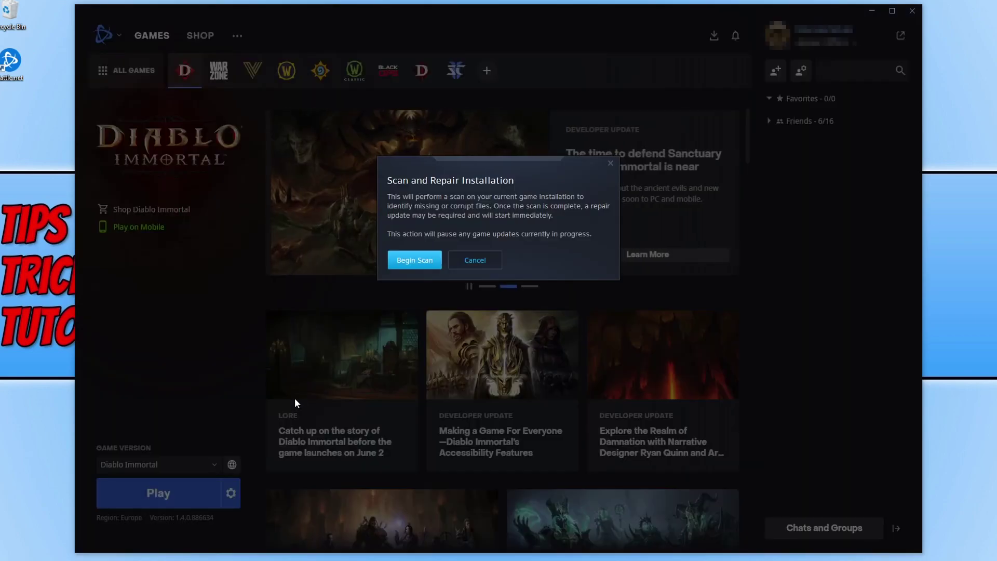
{"action": "left_click", "coordinate": [409, 262]}
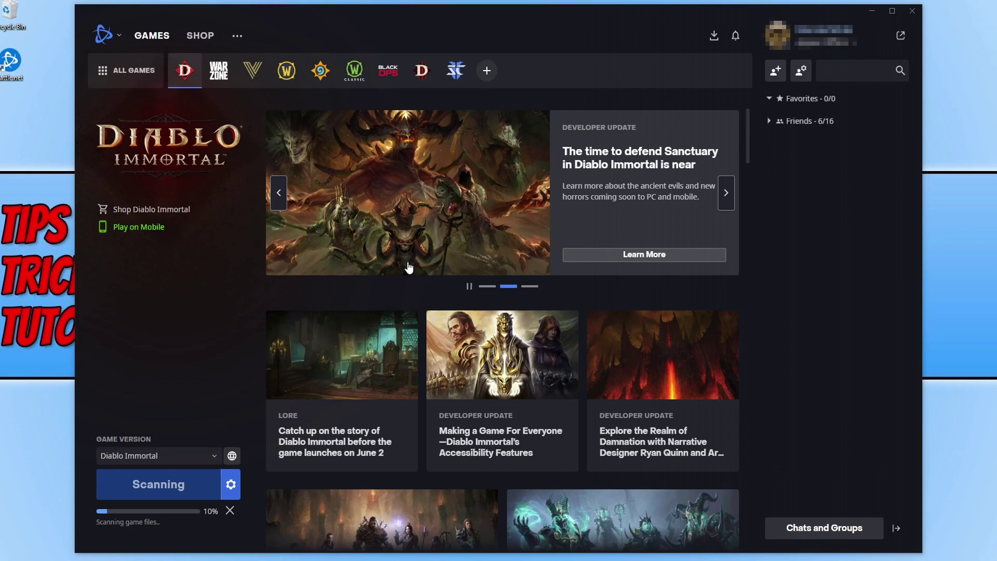
{"action": "left_click", "coordinate": [468, 287]}
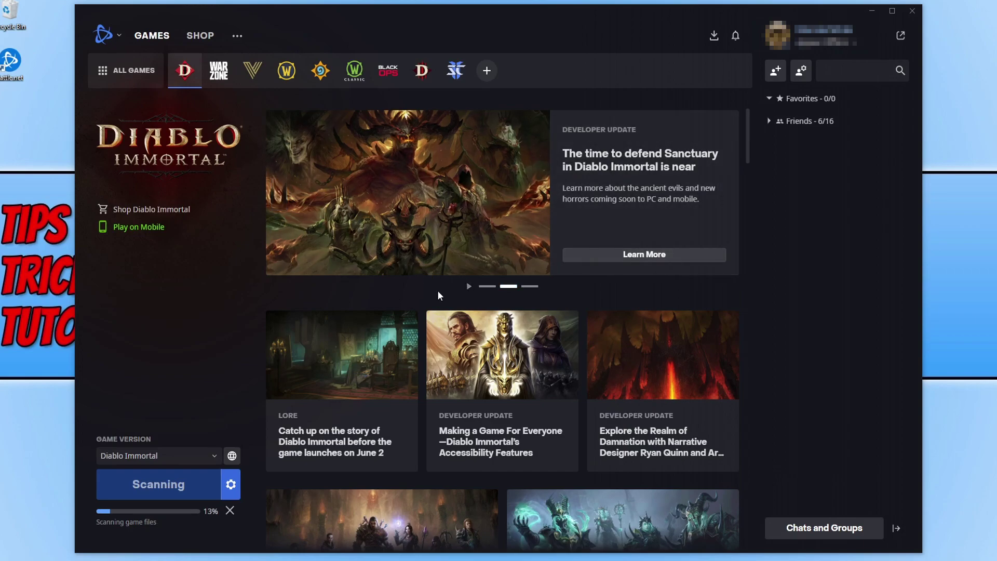